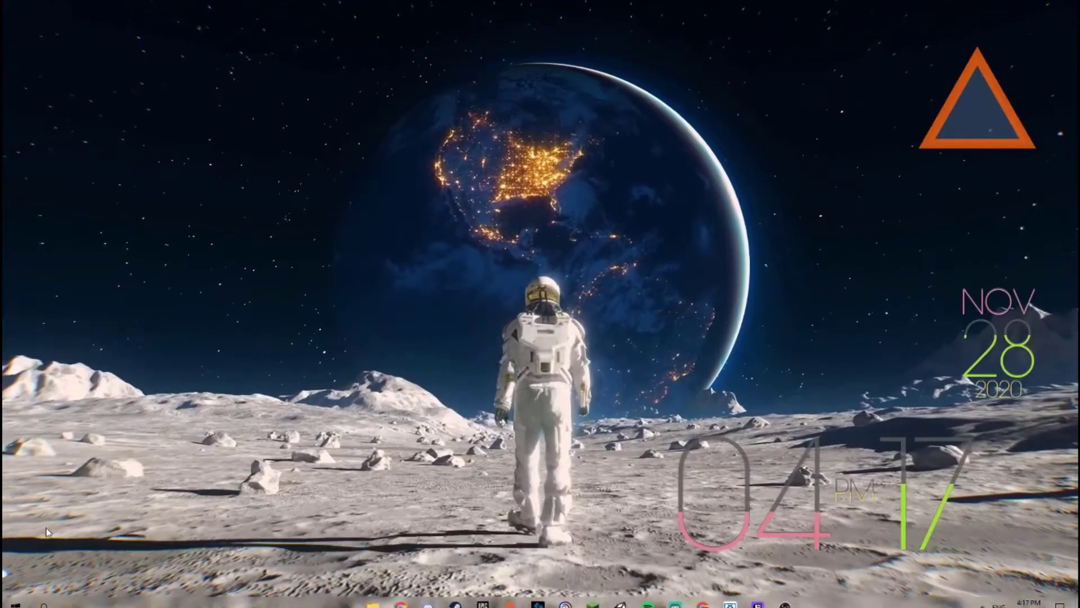
# Step: Search the computer for Overwolf, launch it and start CurseForge from its app library
pyautogui.click(39, 599)
pyautogui.click(684, 379)
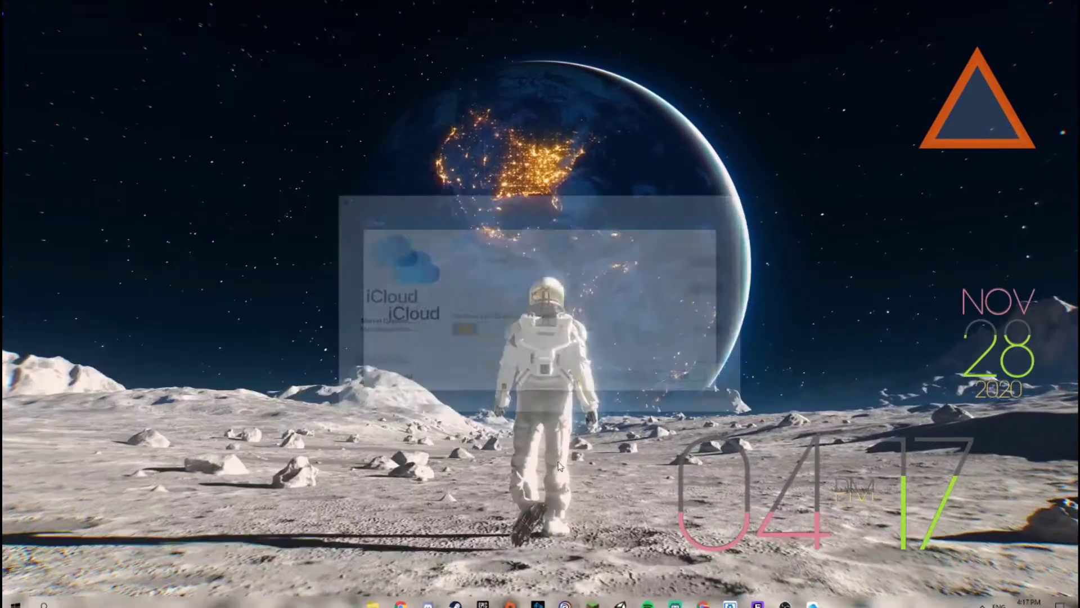
pyautogui.click(41, 600)
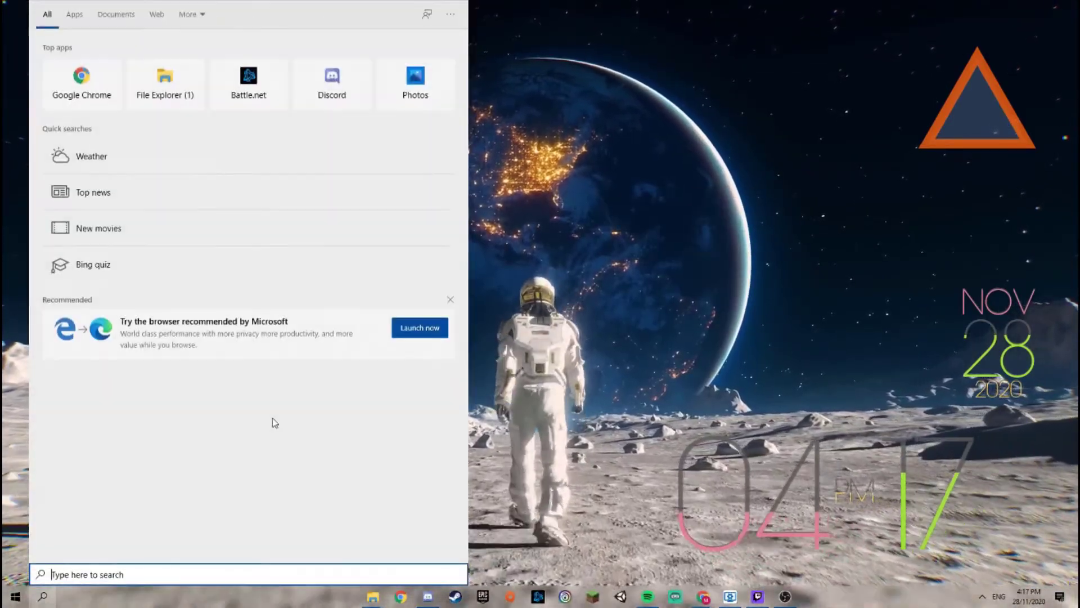
pyautogui.write('over')
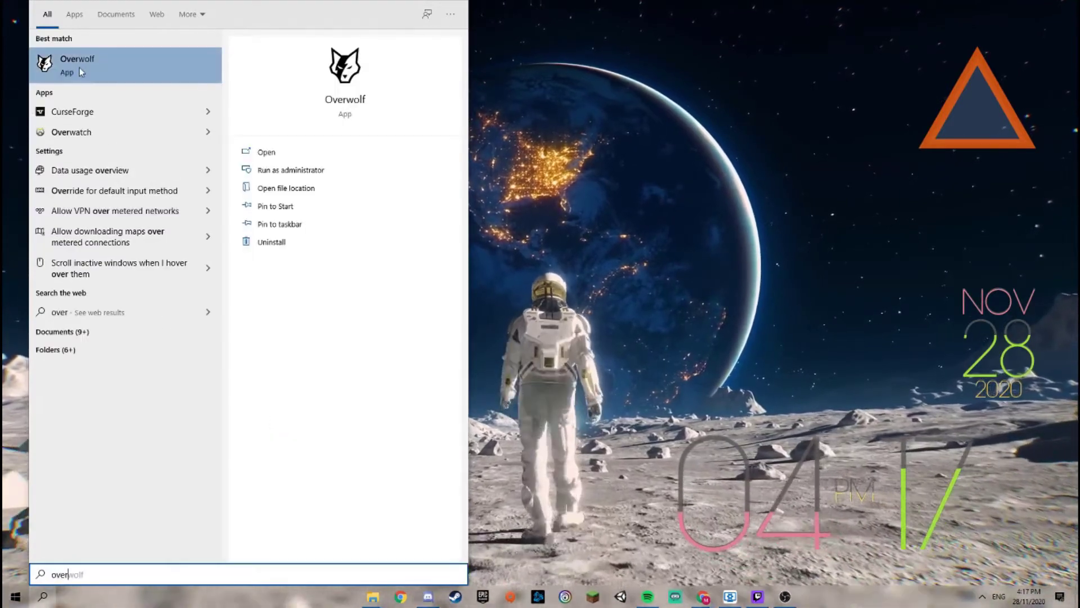
pyautogui.click(79, 68)
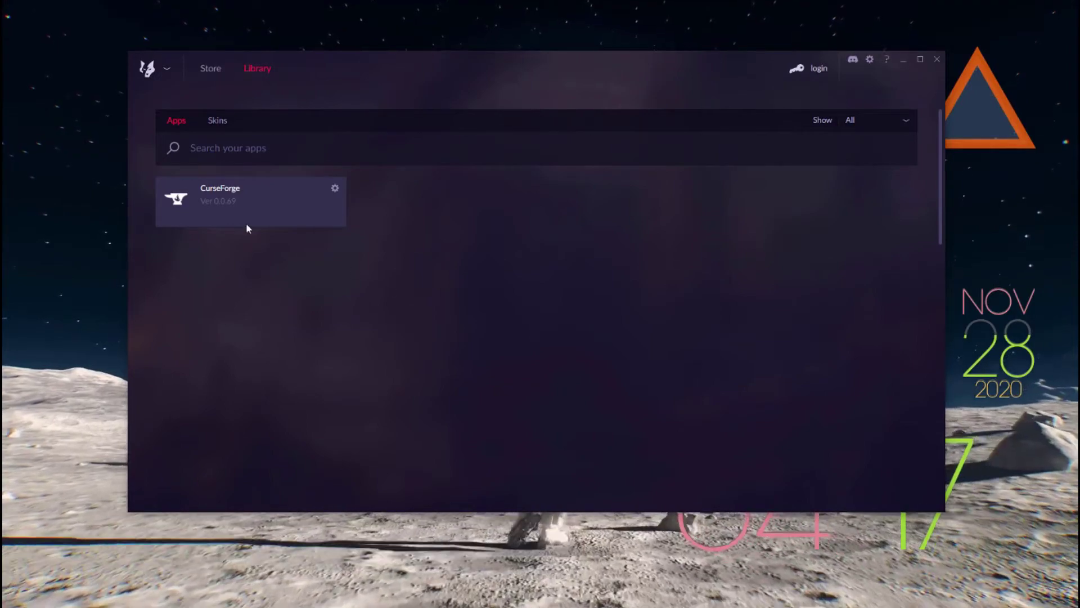
pyautogui.moveTo(253, 218)
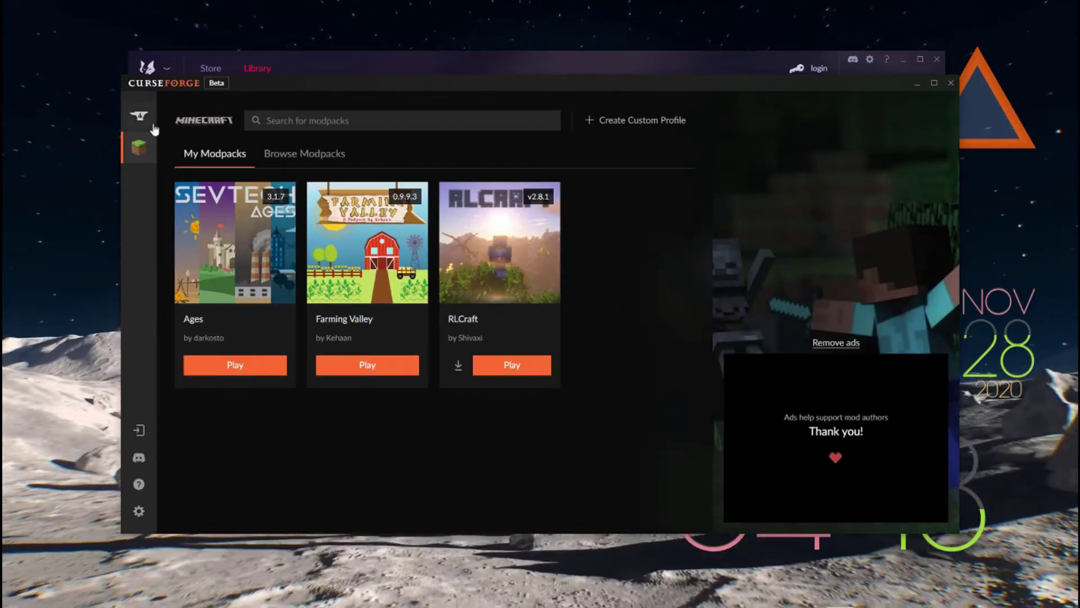
# Step: Check the CurseForge game list, return to the Minecraft modpacks and open the SevTech Ages modpack page
pyautogui.click(152, 125)
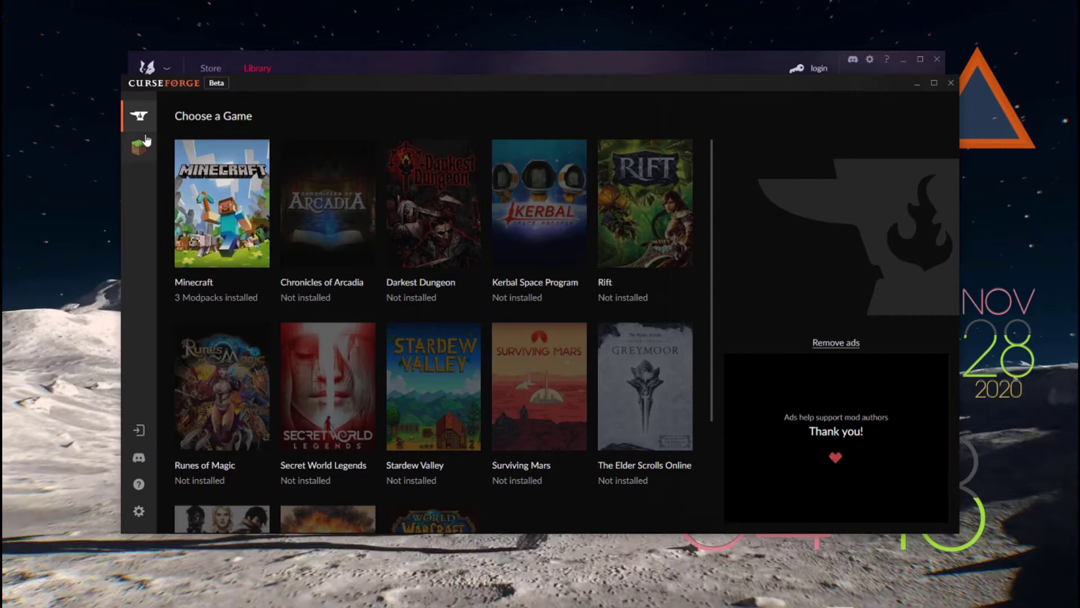
pyautogui.click(138, 148)
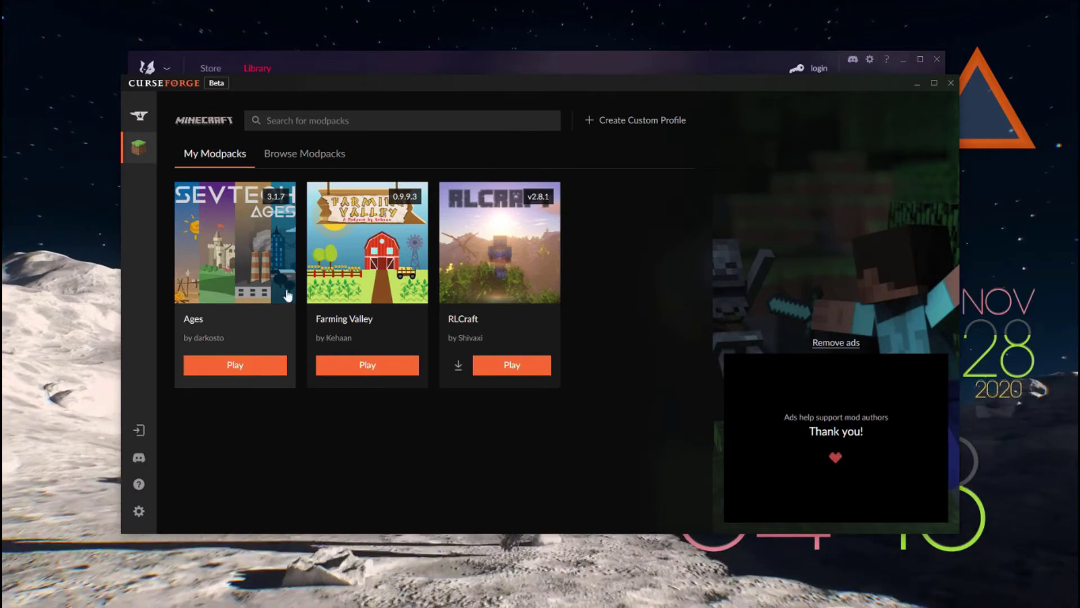
pyautogui.click(242, 246)
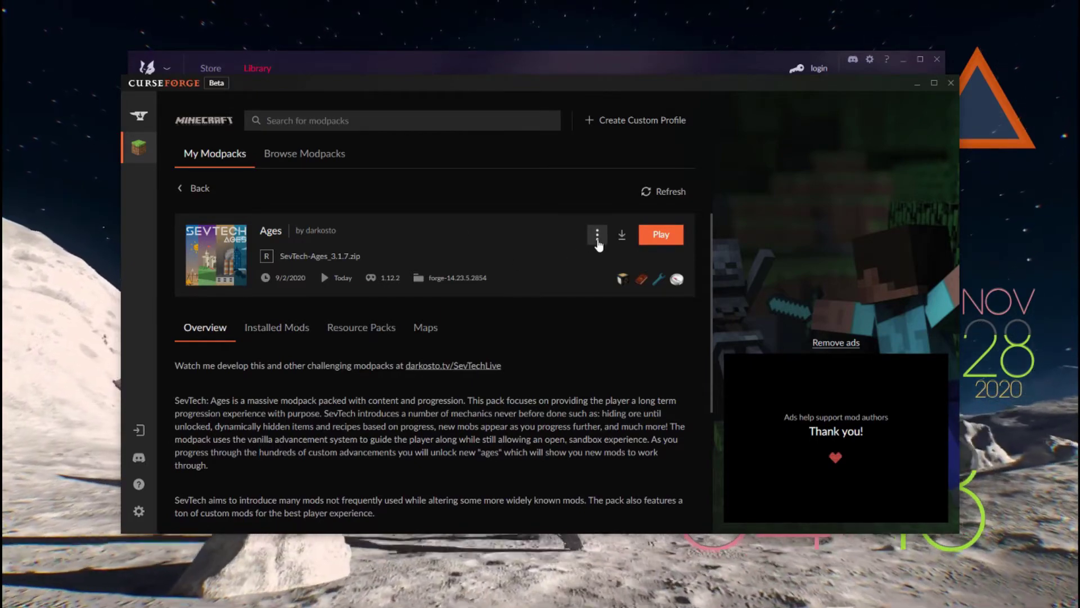
# Step: Open the SevTech Ages profile folder, go into its mods folder and minimize that window
pyautogui.click(597, 237)
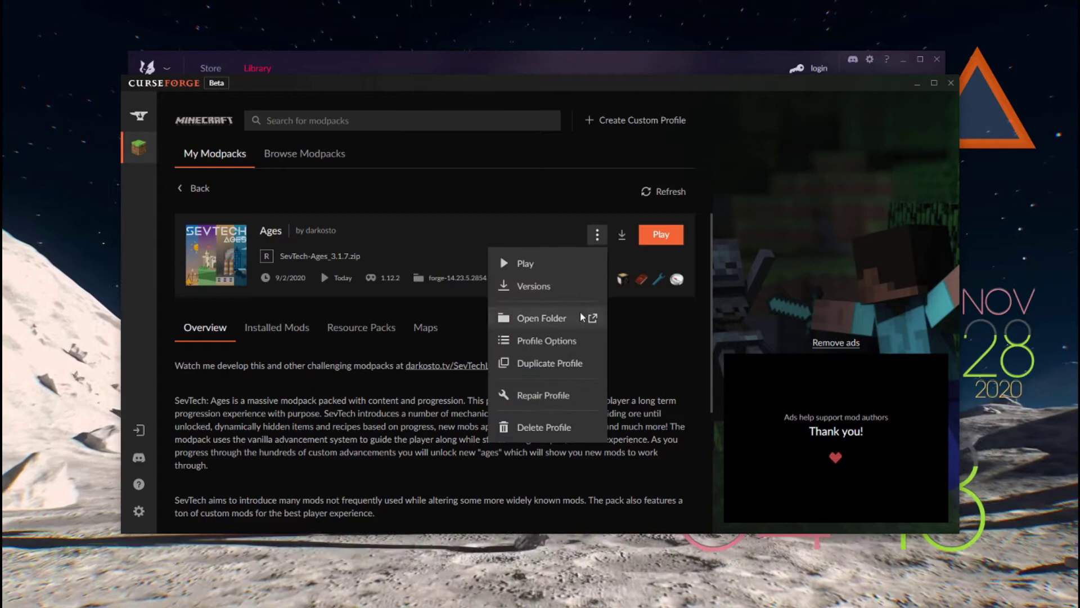
pyautogui.click(570, 320)
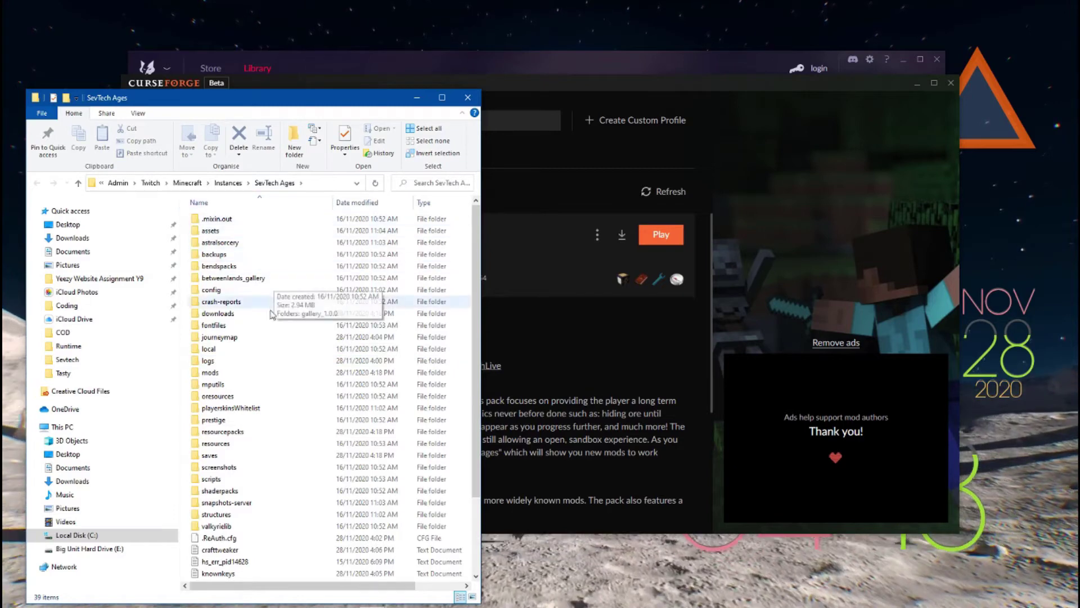
pyautogui.doubleClick(259, 373)
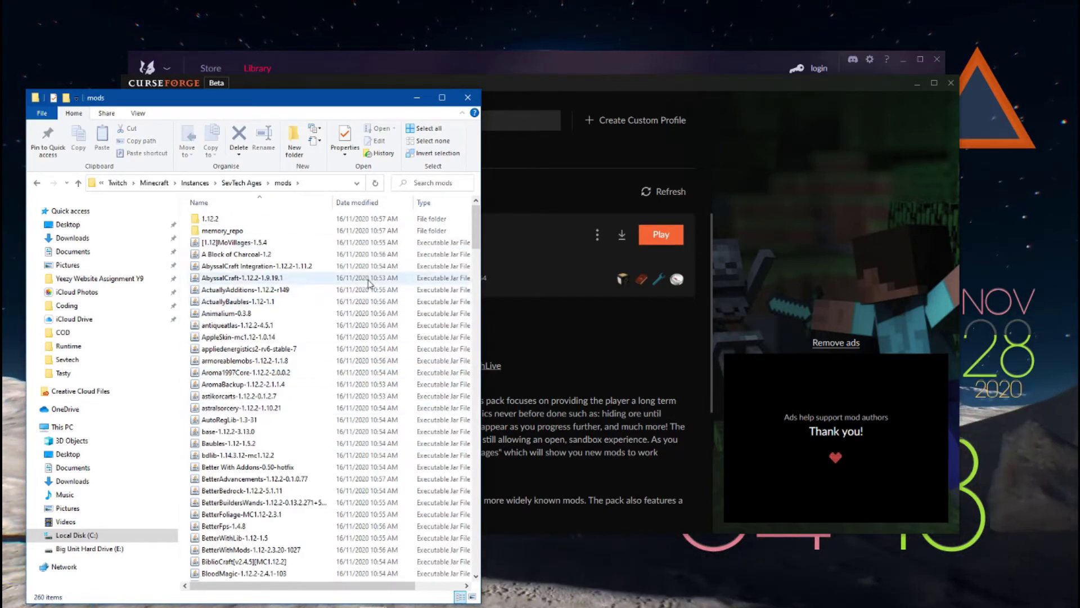
pyautogui.click(414, 99)
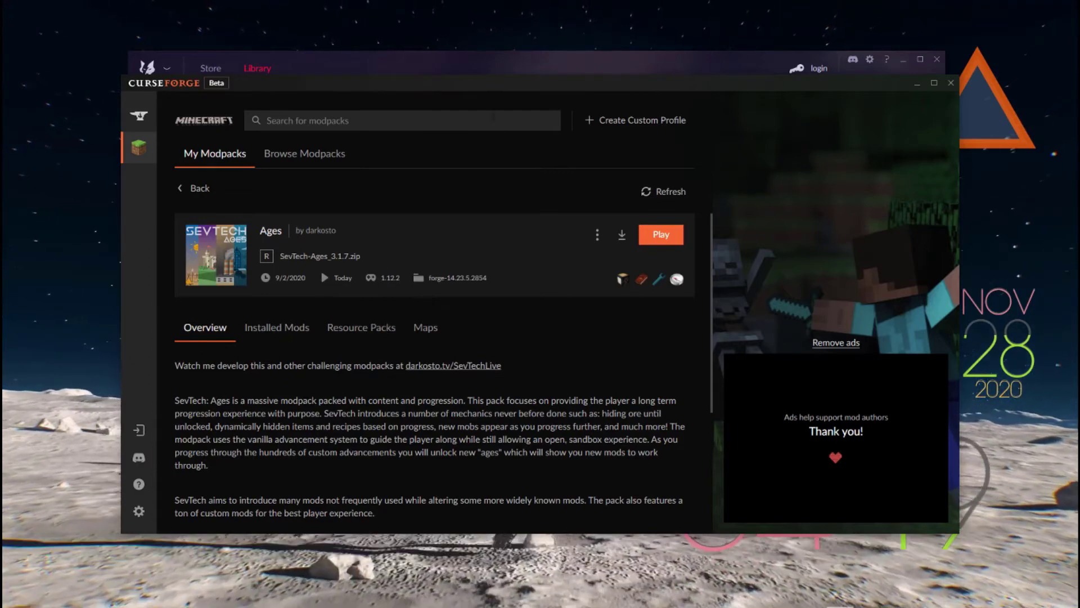
# Step: Move the Overwolf window slightly up and stack the CurseForge window in front of it
pyautogui.moveTo(466, 63); pyautogui.dragTo(435, 58)
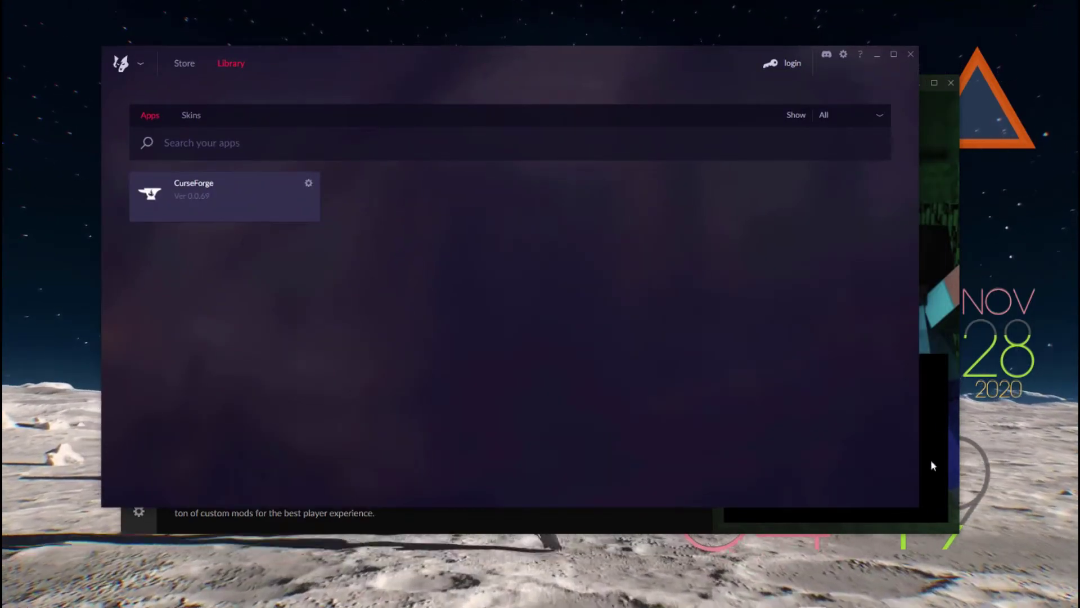
pyautogui.click(930, 459)
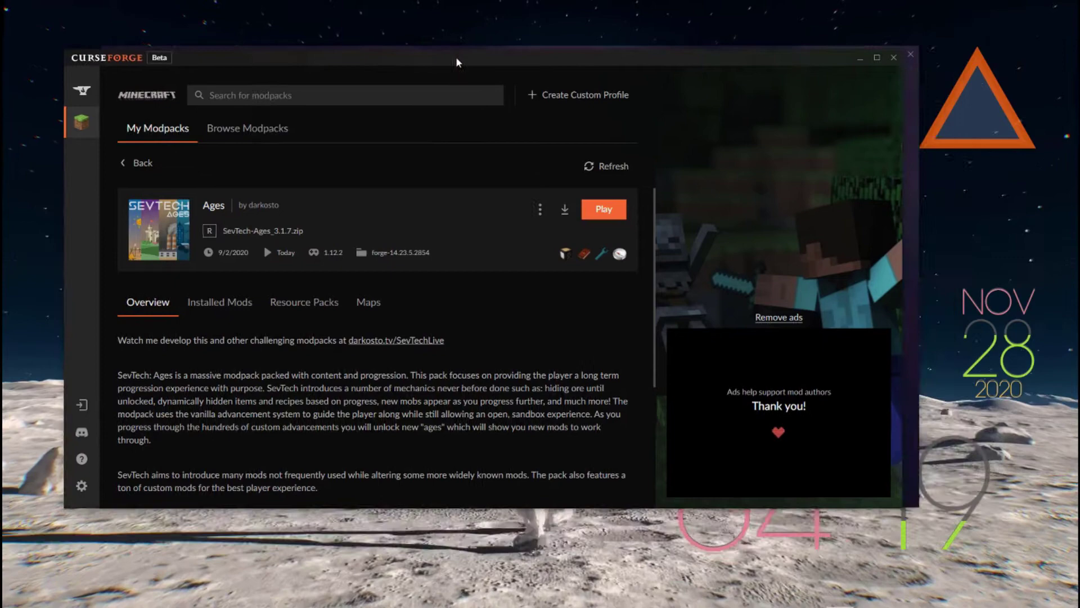
pyautogui.moveTo(457, 61); pyautogui.dragTo(458, 62)
# Step: Open a new Chrome window, maximize it and search the web for "download optifine"
pyautogui.moveTo(670, 600)
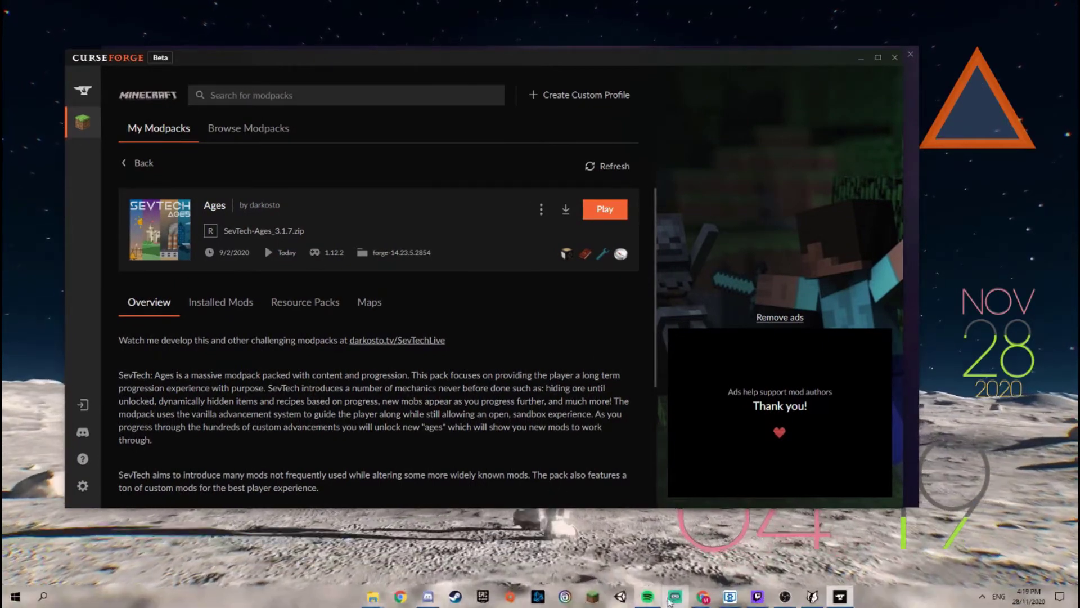
pyautogui.rightClick(703, 596)
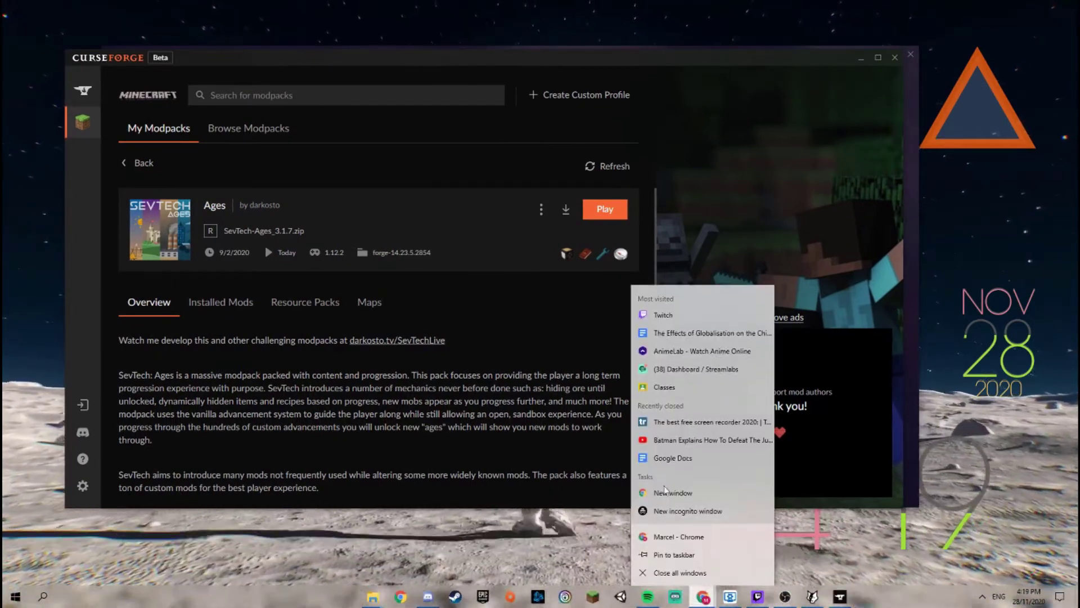
pyautogui.click(667, 492)
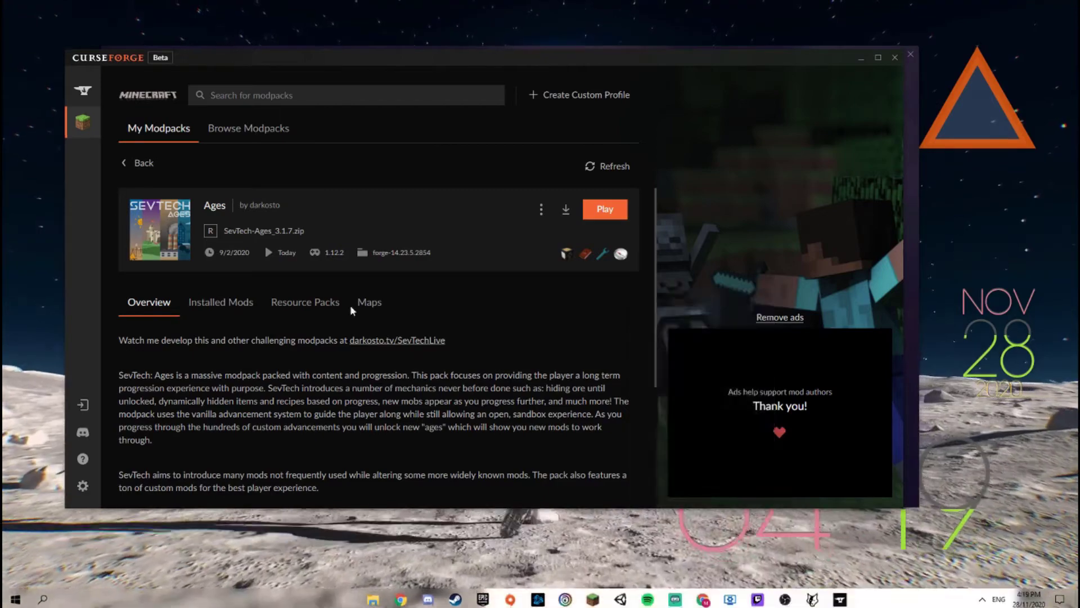
pyautogui.moveTo(732, 72); pyautogui.dragTo(683, 1)
pyautogui.write('download optifi')
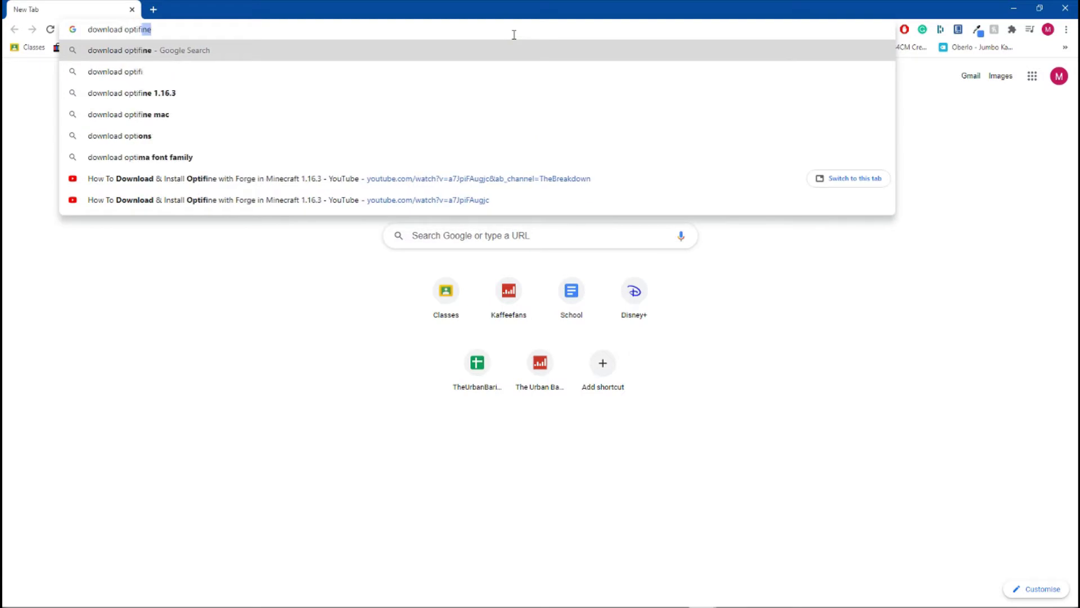
pyautogui.press('Return')
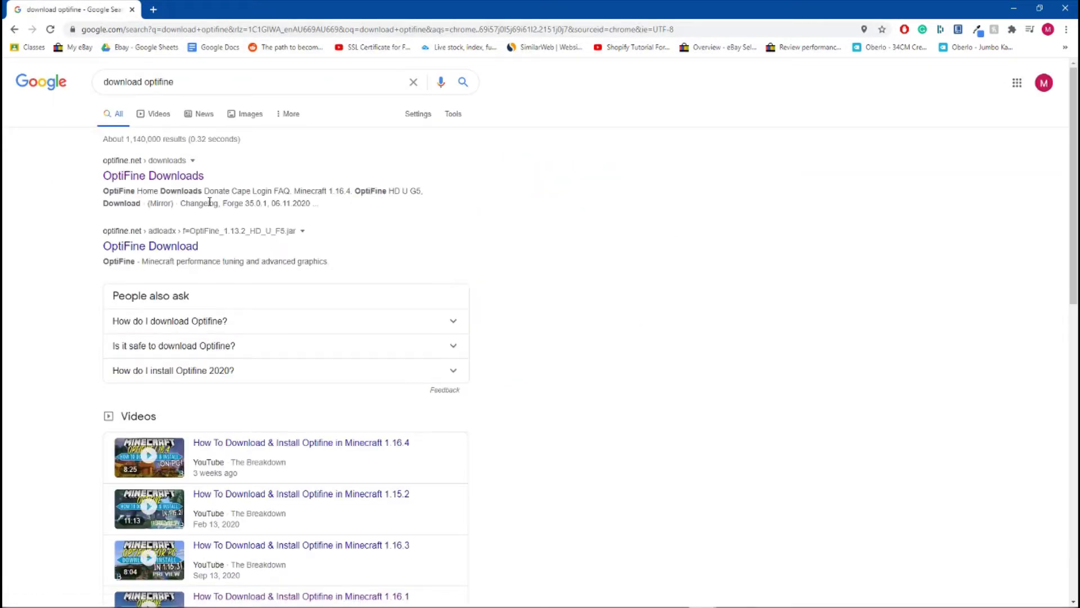
# Step: Open the OptiFine Downloads page, show all versions and choose the HD U F5 download for Minecraft 1.12.2
pyautogui.click(189, 176)
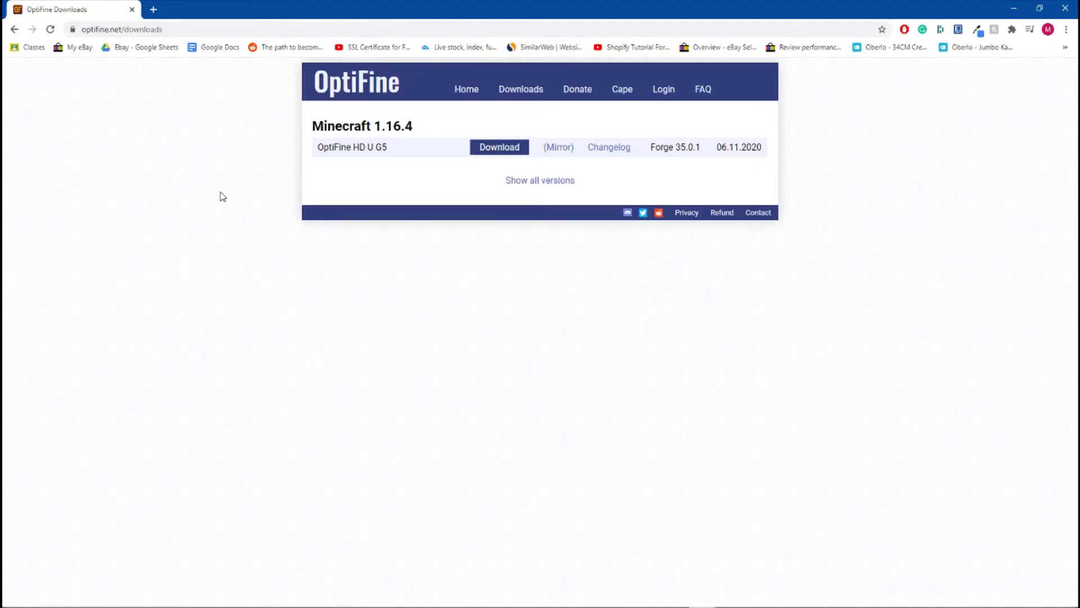
pyautogui.click(529, 183)
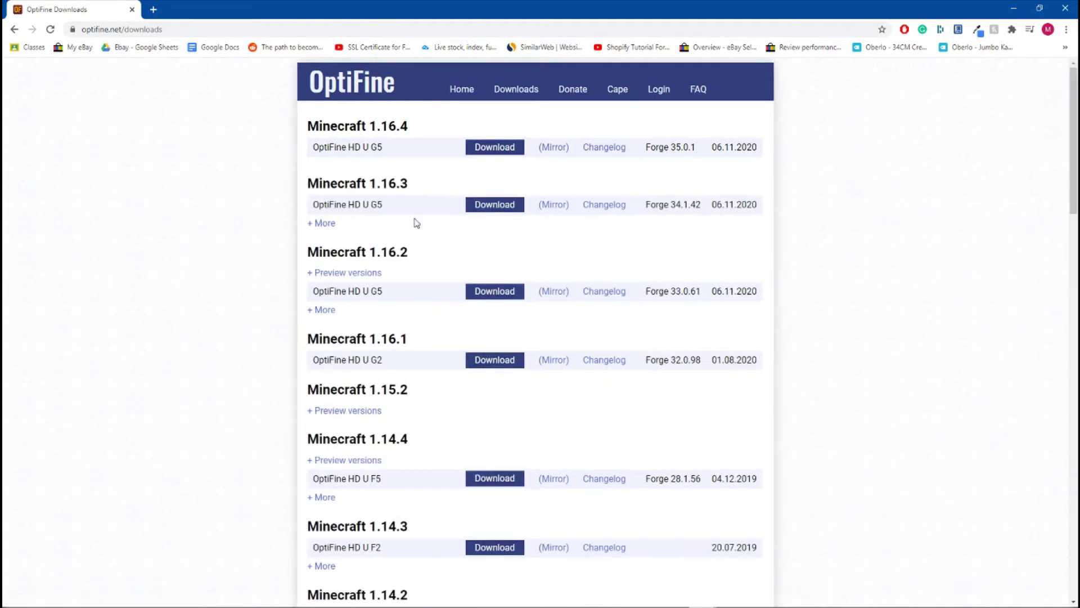
pyautogui.scroll(-5, 498, 275)
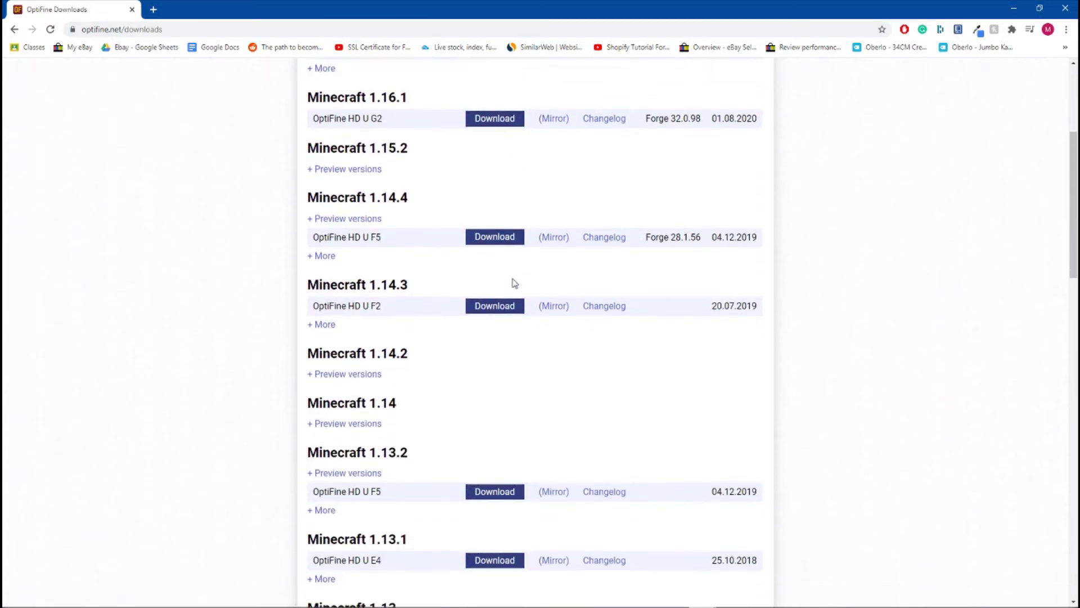
pyautogui.scroll(-3, 520, 253)
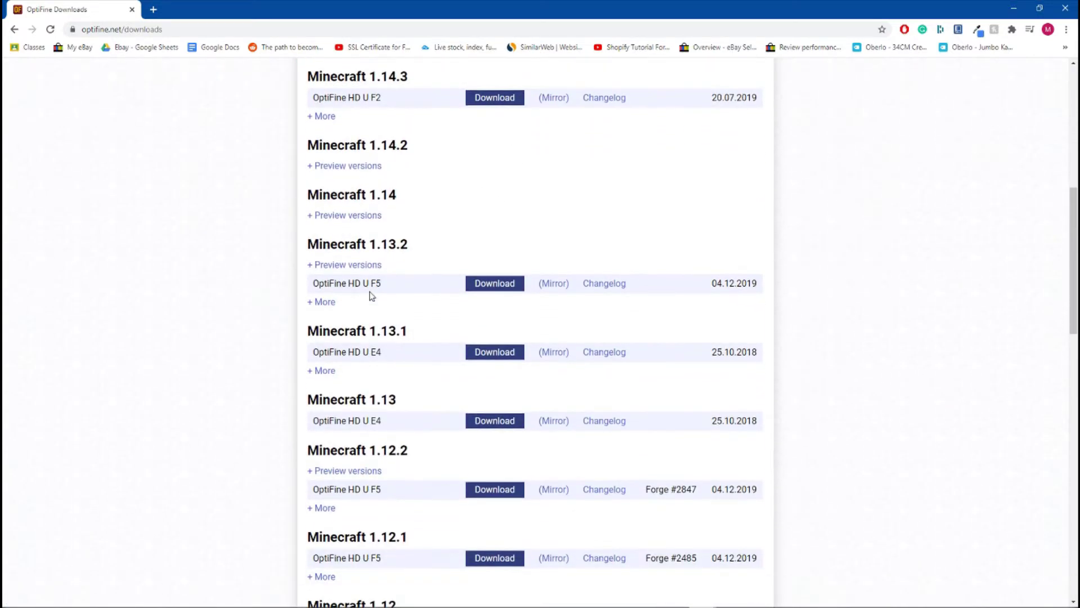
pyautogui.scroll(-2, 450, 357)
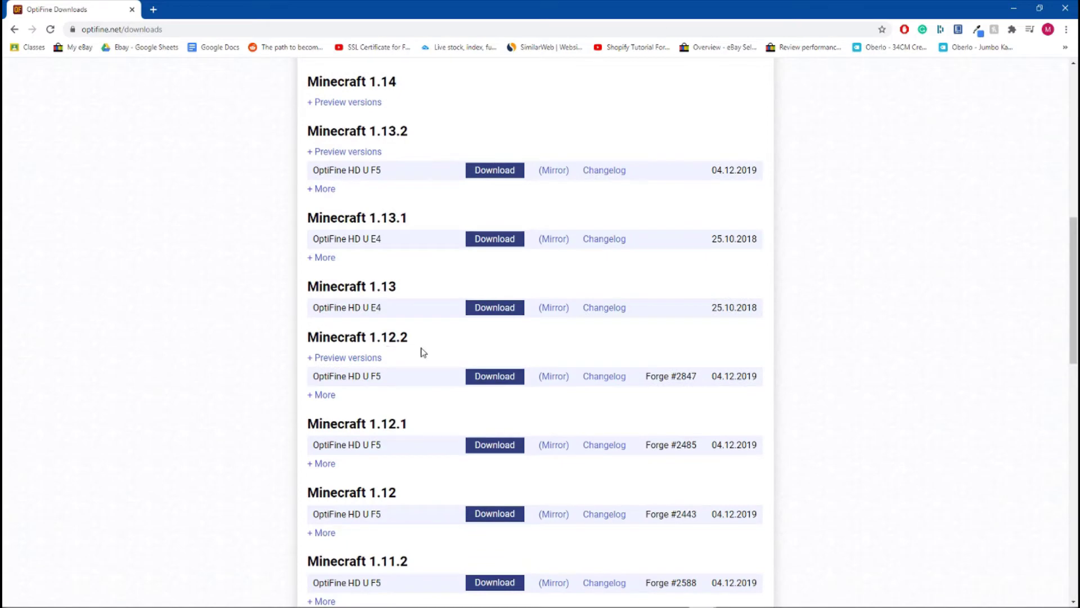
pyautogui.click(500, 380)
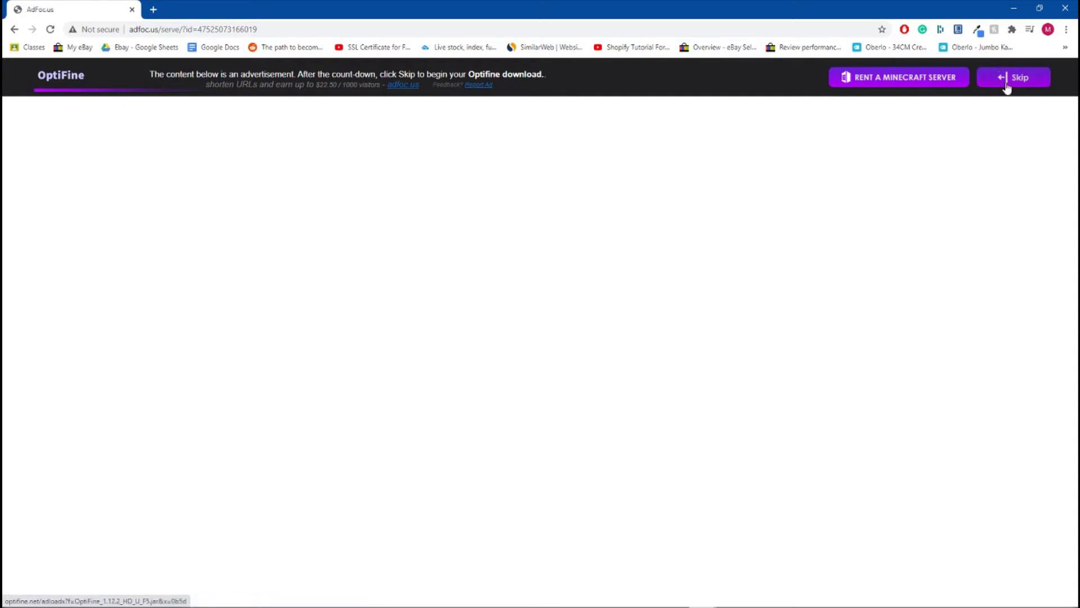
# Step: Skip the advertisement page, download OptiFine 1.12.2 HD U F5 and keep the .jar file
pyautogui.click(1013, 90)
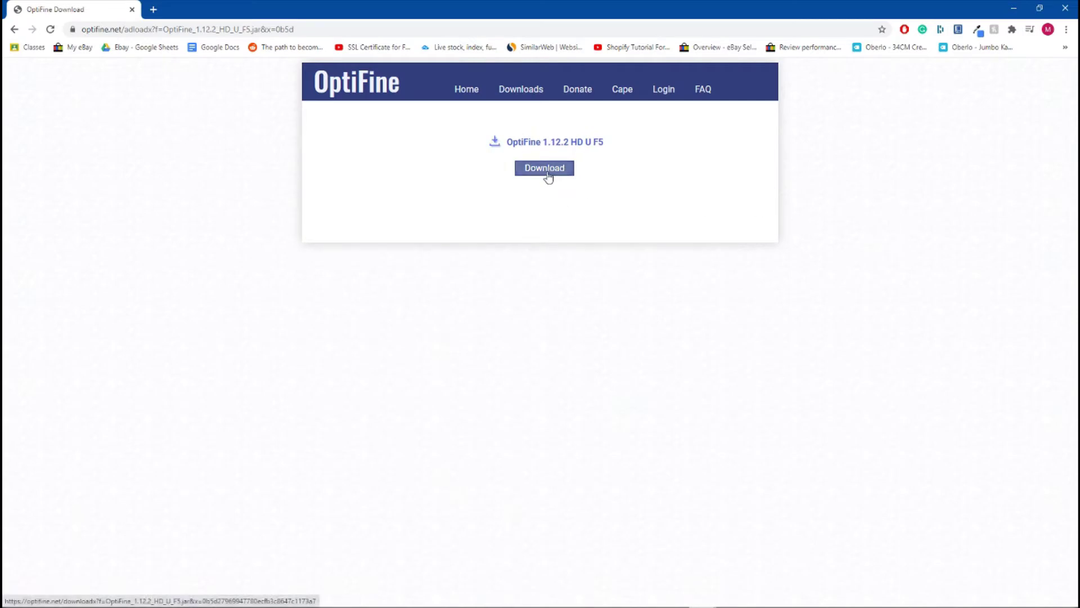
pyautogui.click(549, 177)
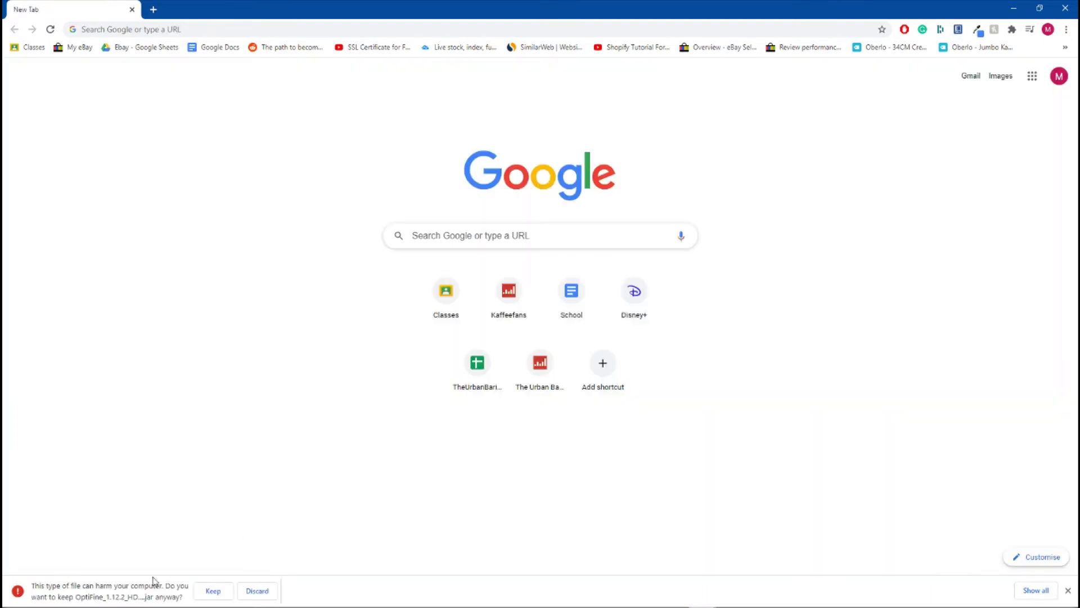
pyautogui.click(210, 590)
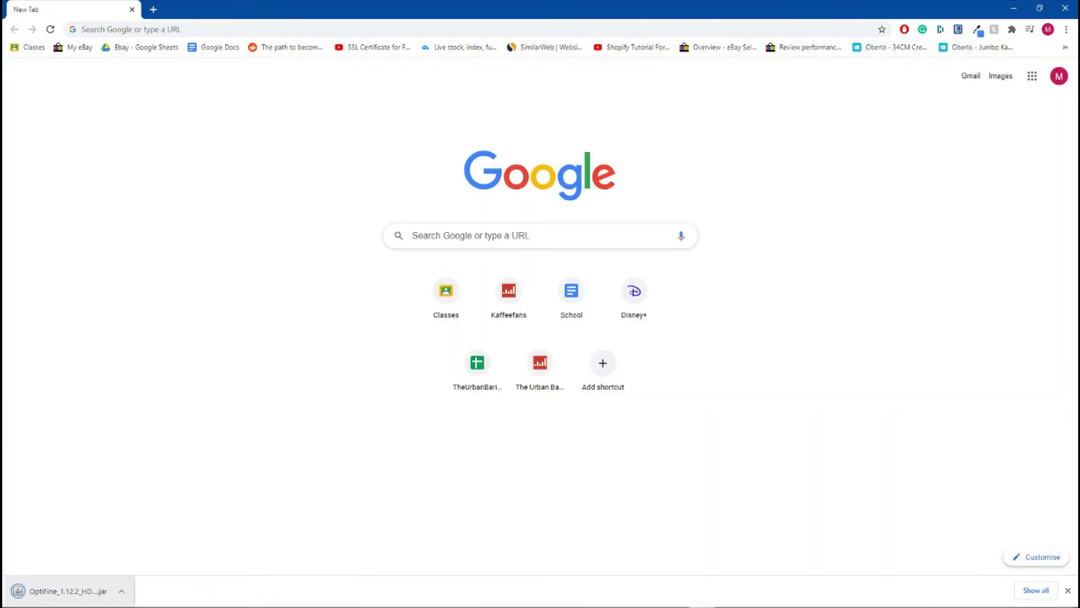
# Step: Restore the Chrome window to a smaller size and arrange it side by side with the reopened mods folder window
pyautogui.click(1037, 9)
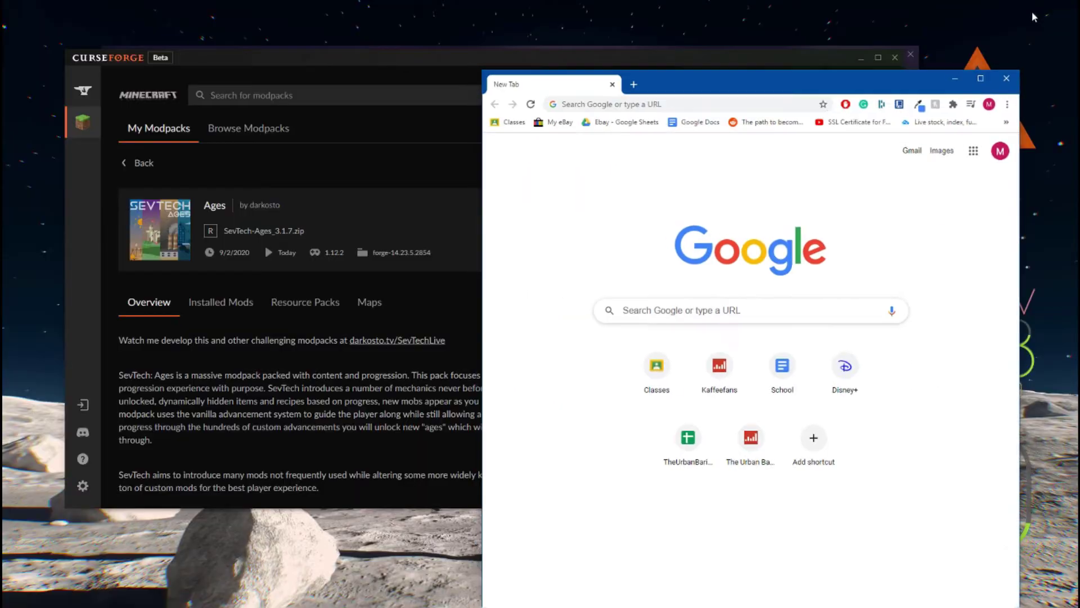
pyautogui.moveTo(827, 88); pyautogui.dragTo(875, 18)
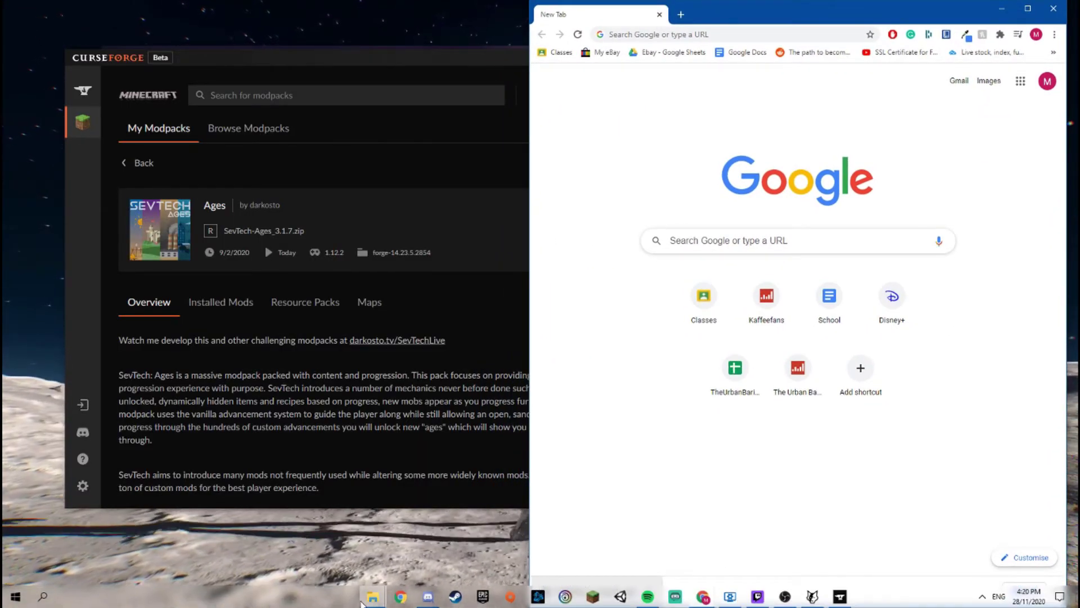
pyautogui.moveTo(364, 603)
pyautogui.click(438, 542)
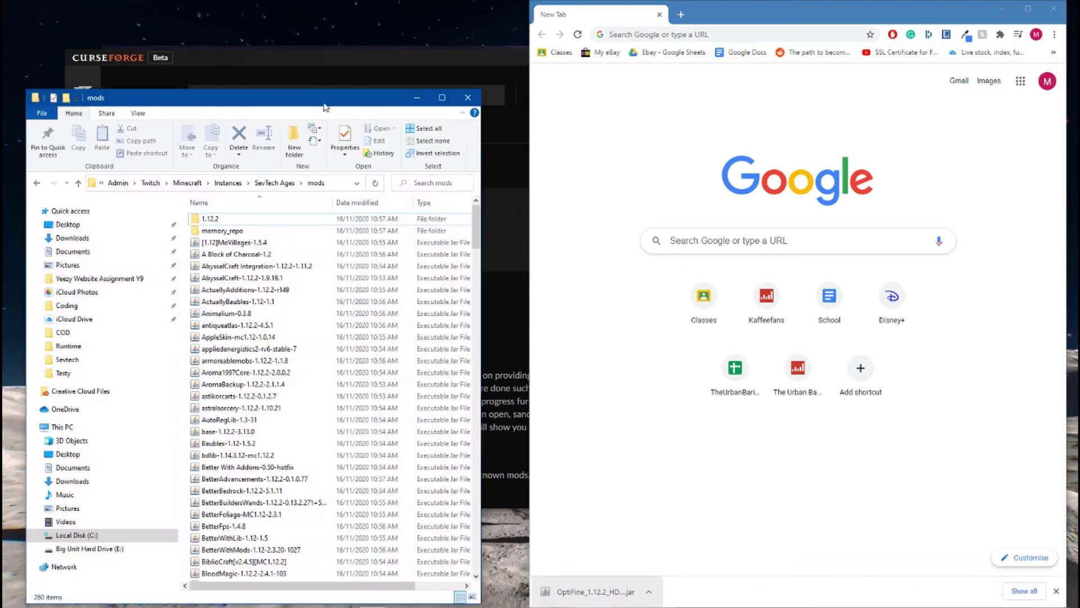
pyautogui.moveTo(326, 65); pyautogui.dragTo(327, 57)
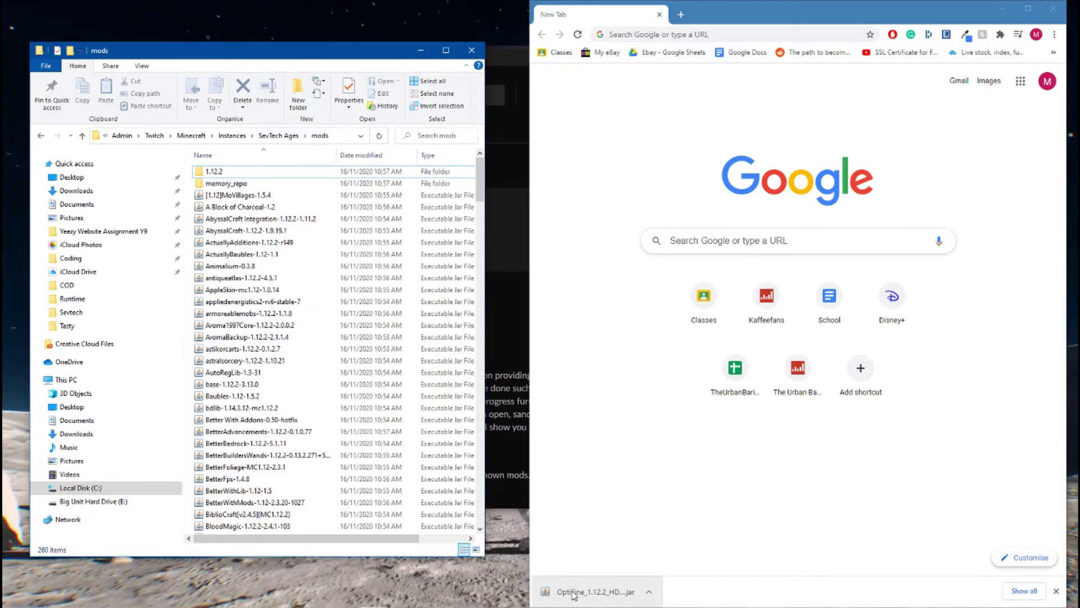
# Step: Copy the downloaded OptiFine 1.12.2 .jar file from Chrome into the SevTech Ages mods folder
pyautogui.moveTo(591, 592); pyautogui.dragTo(264, 416)
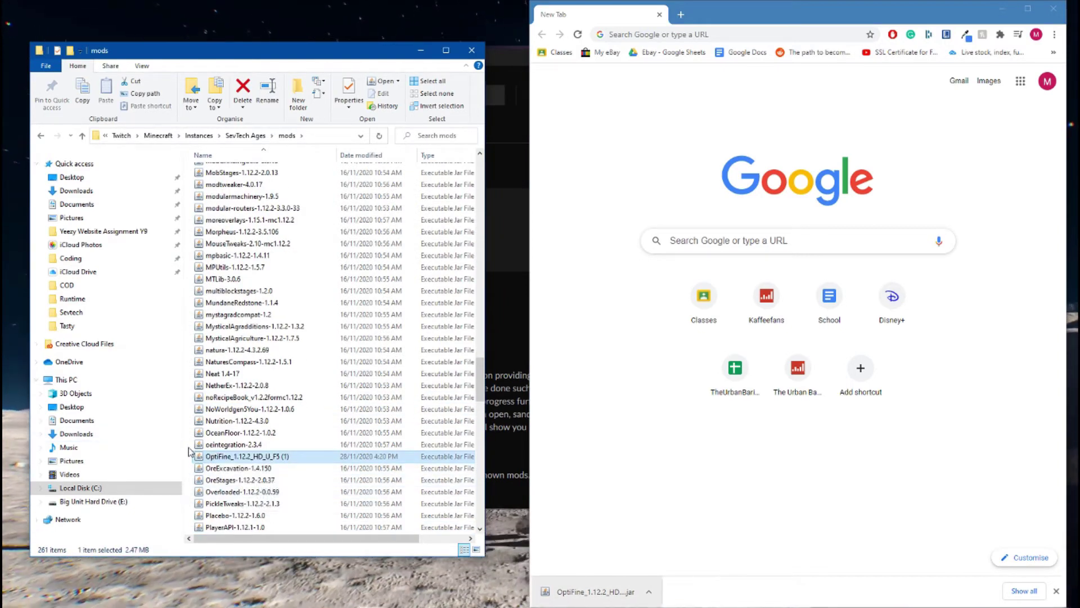
pyautogui.click(188, 450)
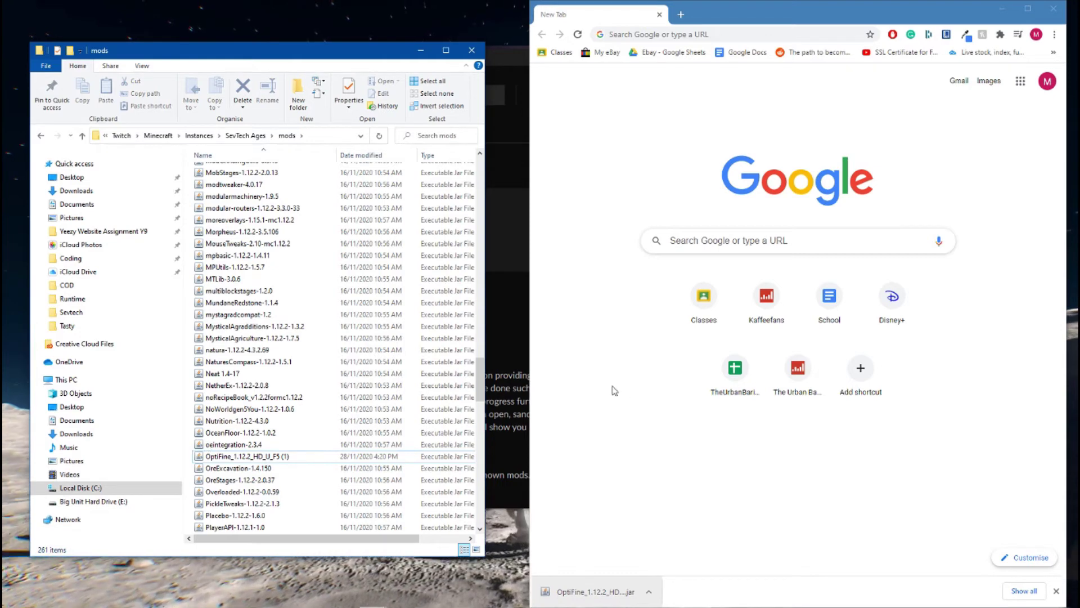
# Step: Switch to CurseForge, return to the My Modpacks list and launch the SevTech Ages modpack through the Minecraft Launcher
pyautogui.click(704, 597)
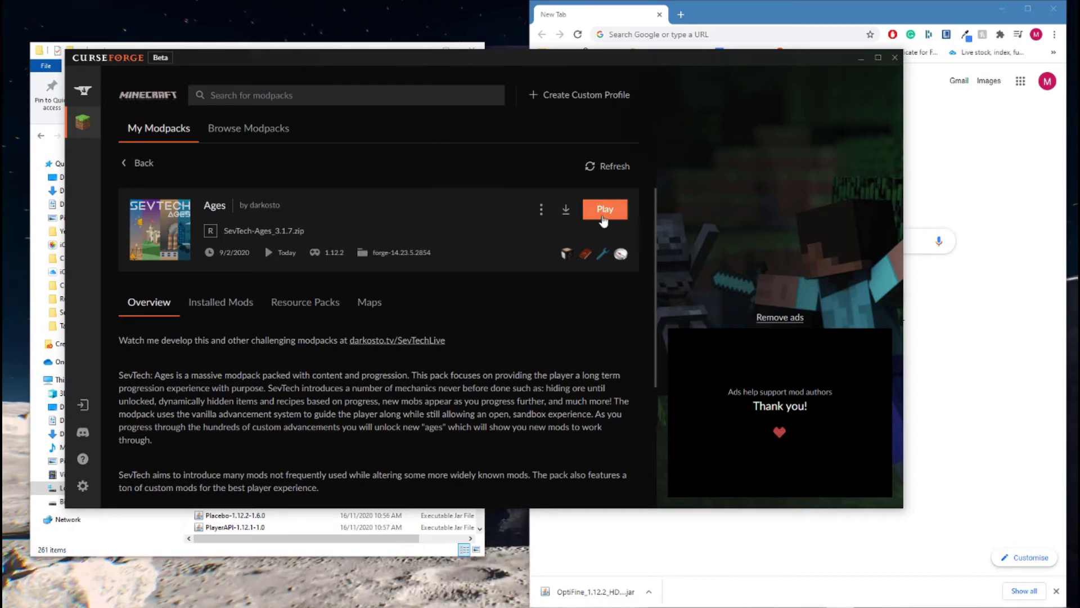
pyautogui.click(140, 162)
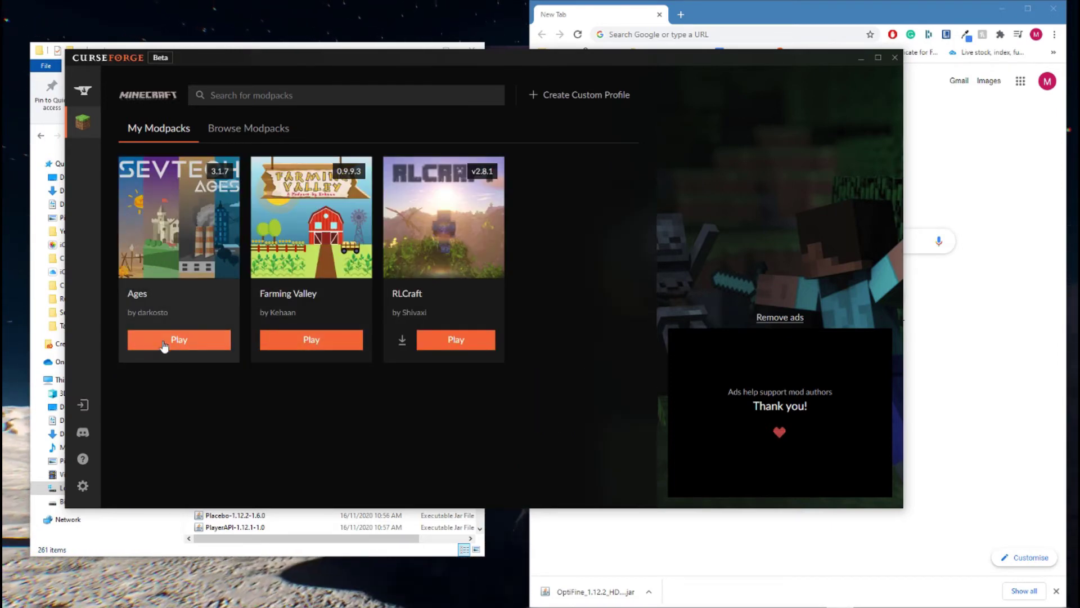
pyautogui.click(164, 344)
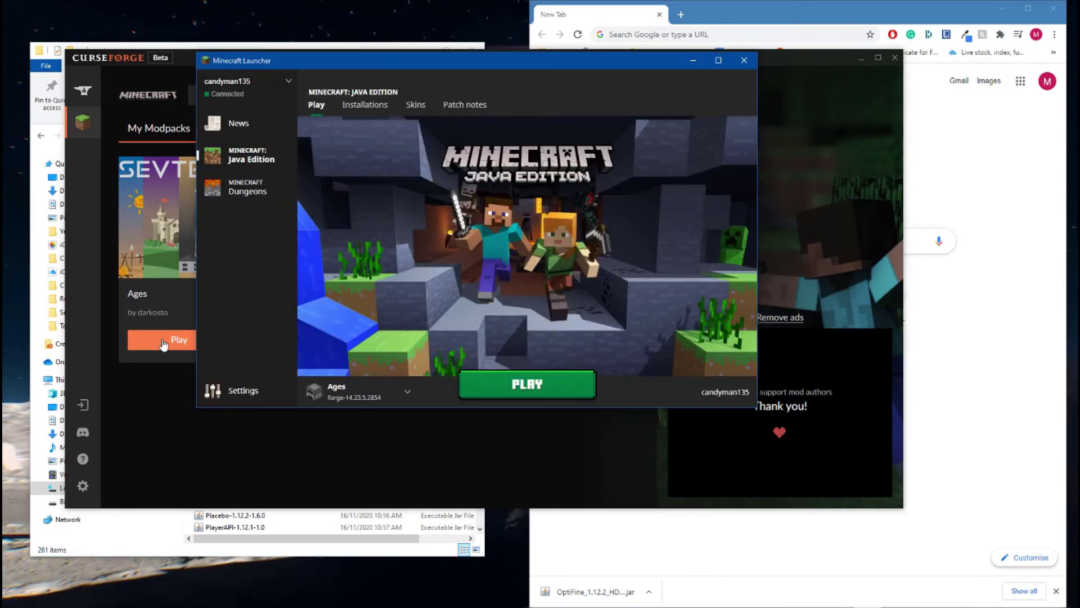
pyautogui.click(536, 393)
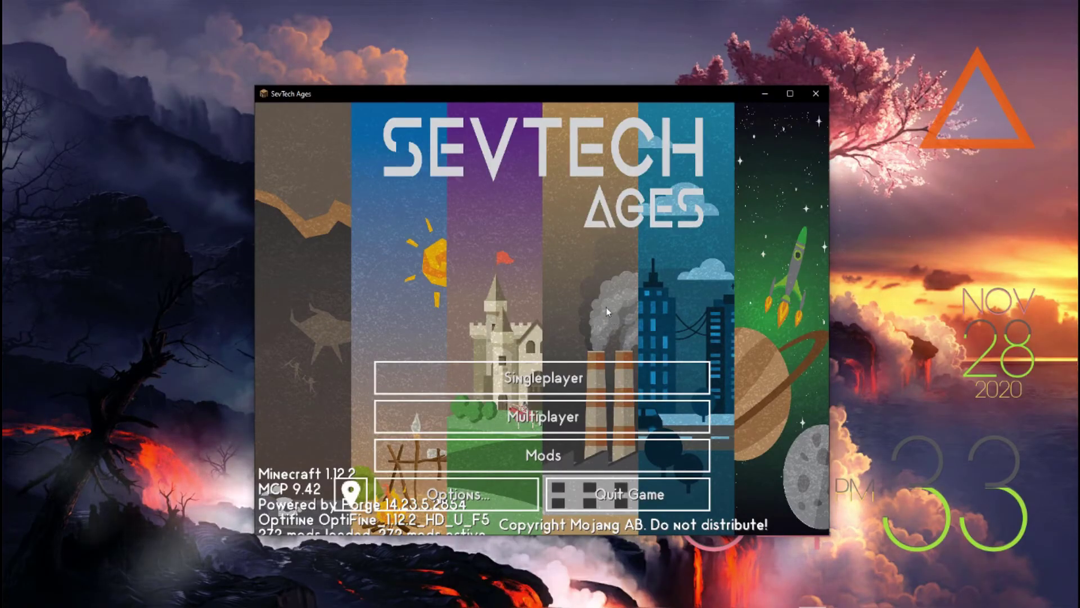
# Step: Check the game's Video Settings for the OptiFine version label, and return to the title screen
pyautogui.click(458, 494)
pyautogui.click(436, 293)
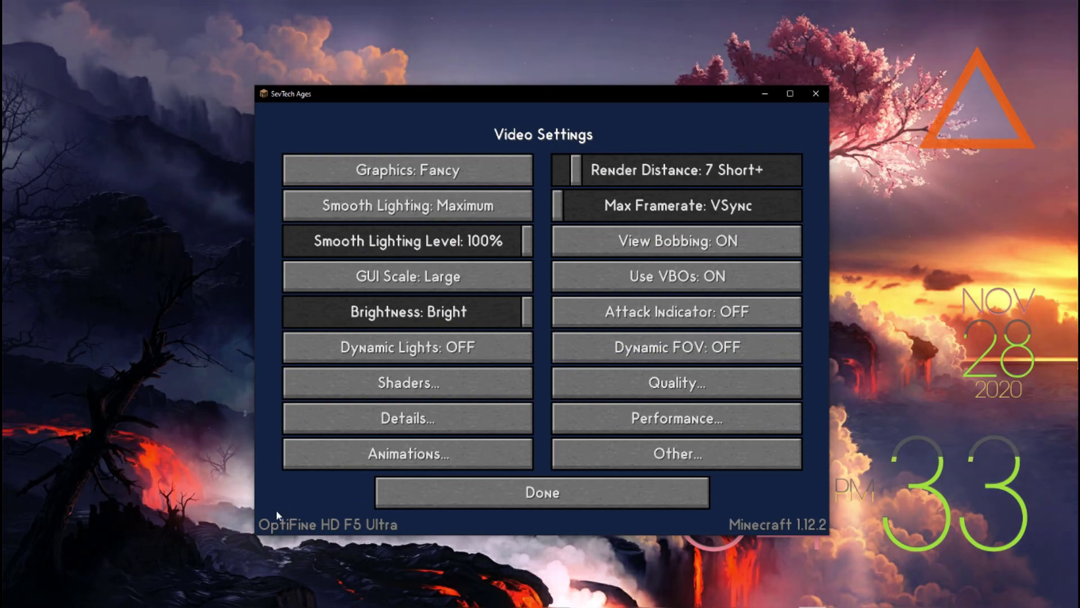
pyautogui.click(503, 491)
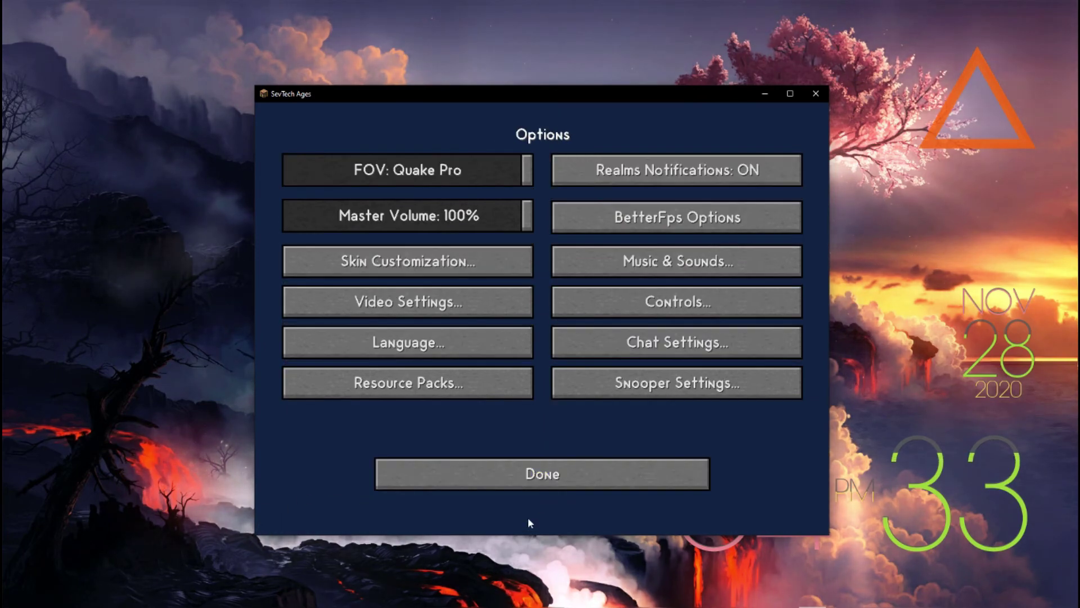
pyautogui.click(544, 478)
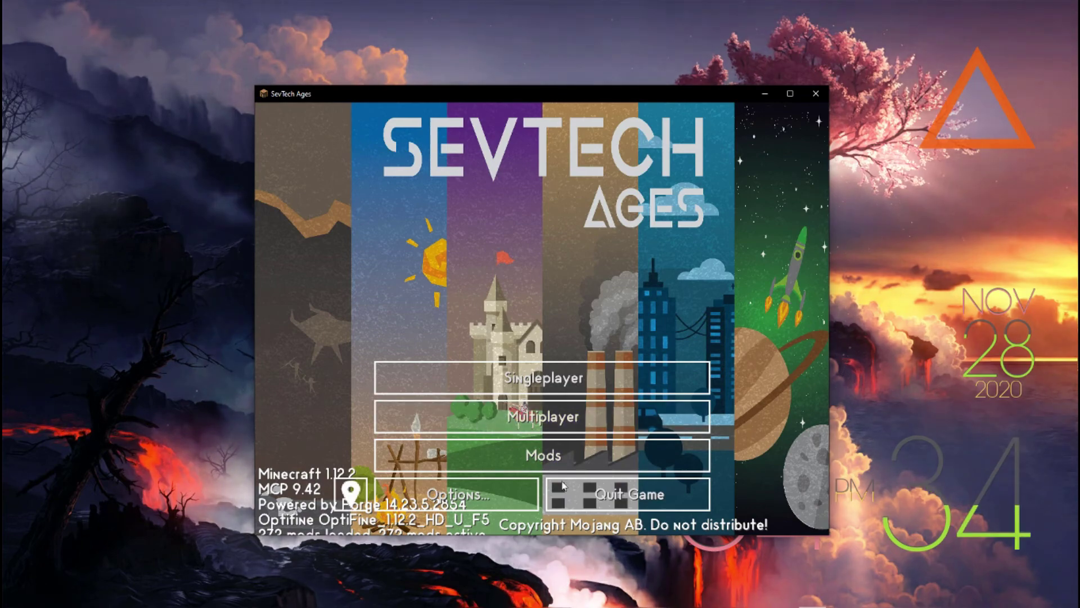
# Step: Reopen the Video Settings to look over the added OptiFine options such as Quality and Performance, and go back to the title screen
pyautogui.click(517, 493)
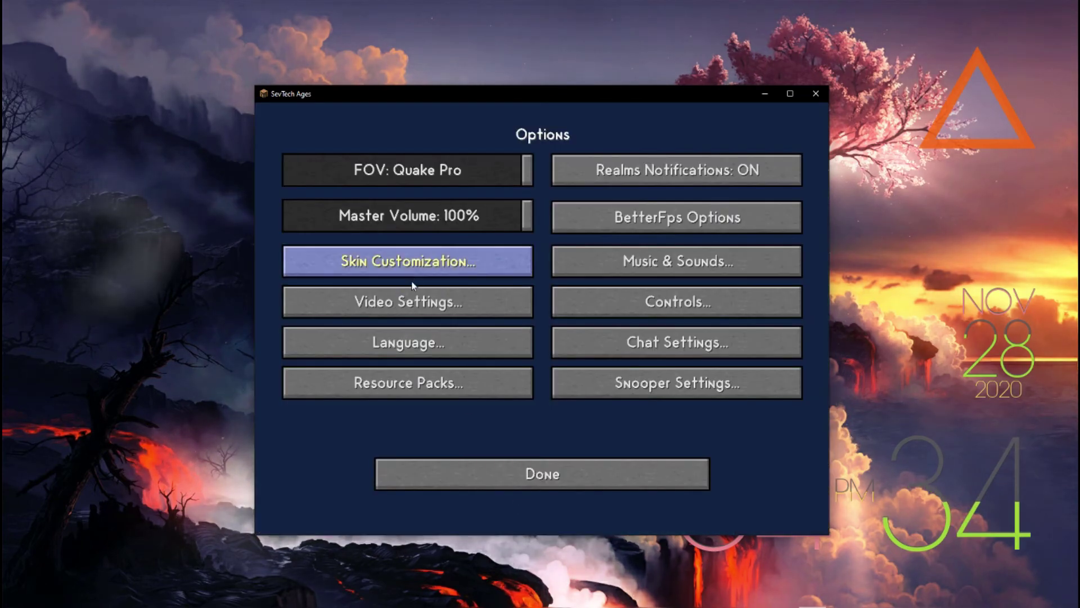
pyautogui.click(415, 298)
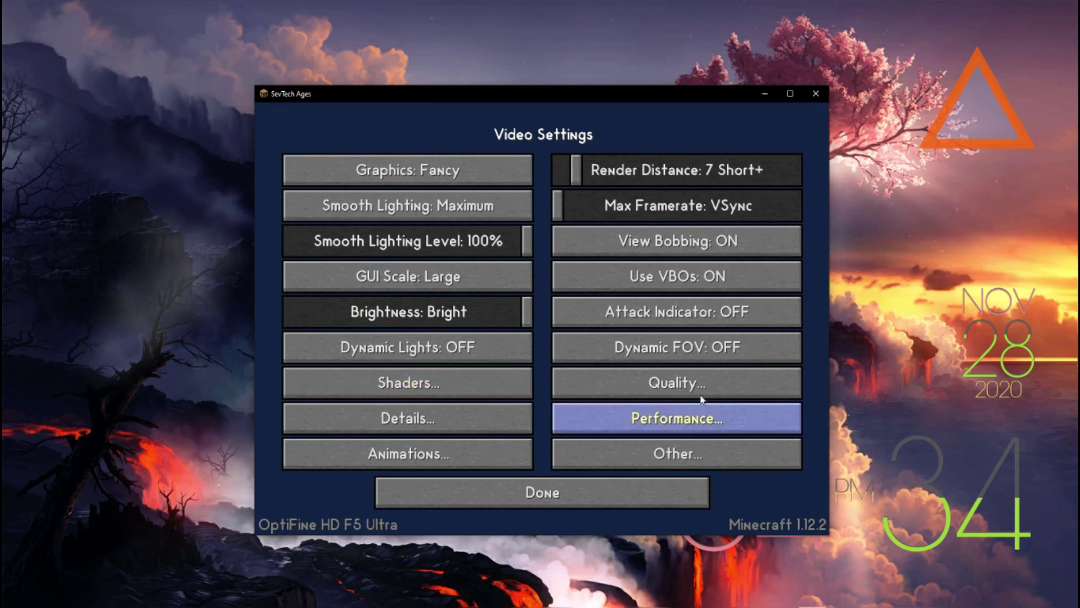
pyautogui.click(461, 488)
pyautogui.click(501, 477)
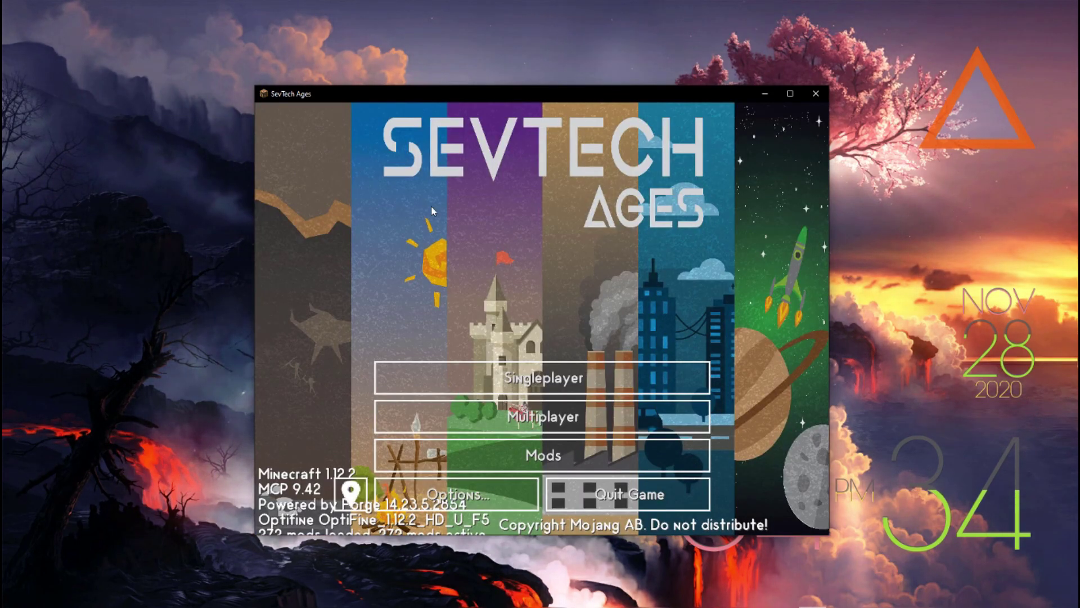